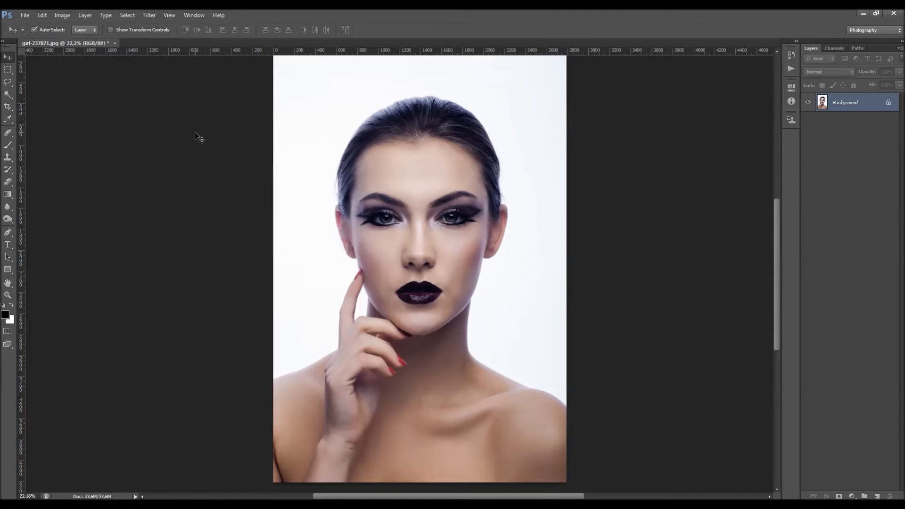
left_click(61, 16)
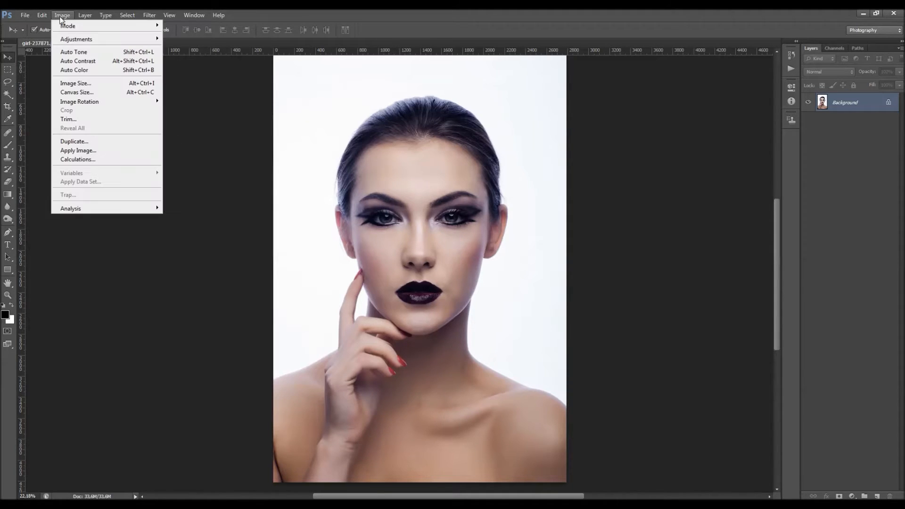
mouse_move(80, 39)
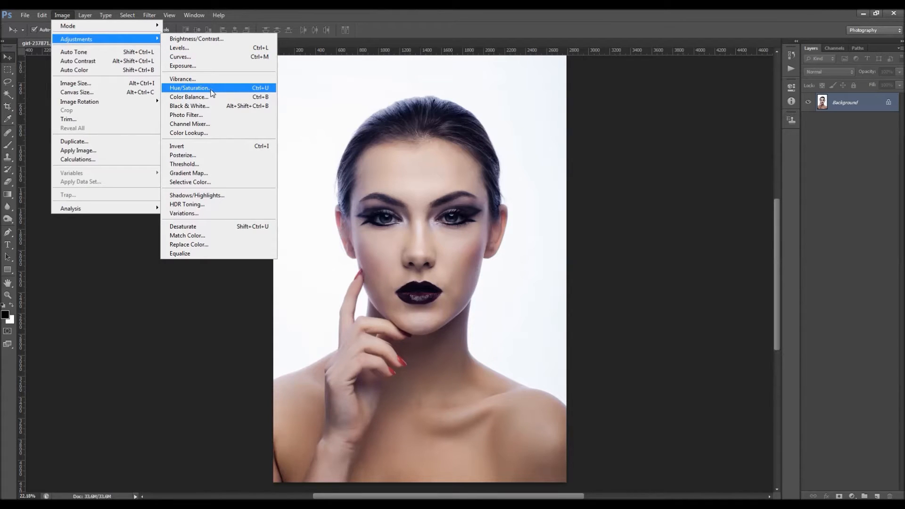
left_click(85, 15)
mouse_move(137, 97)
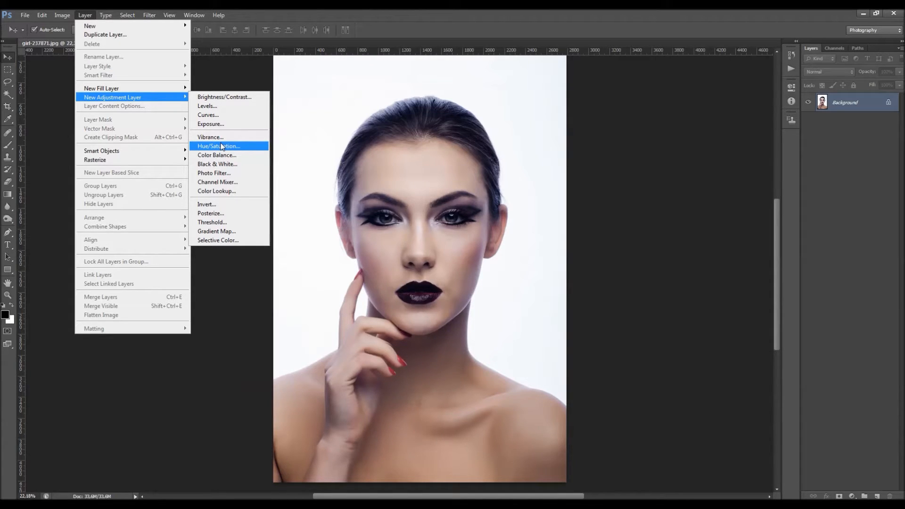
left_click(220, 78)
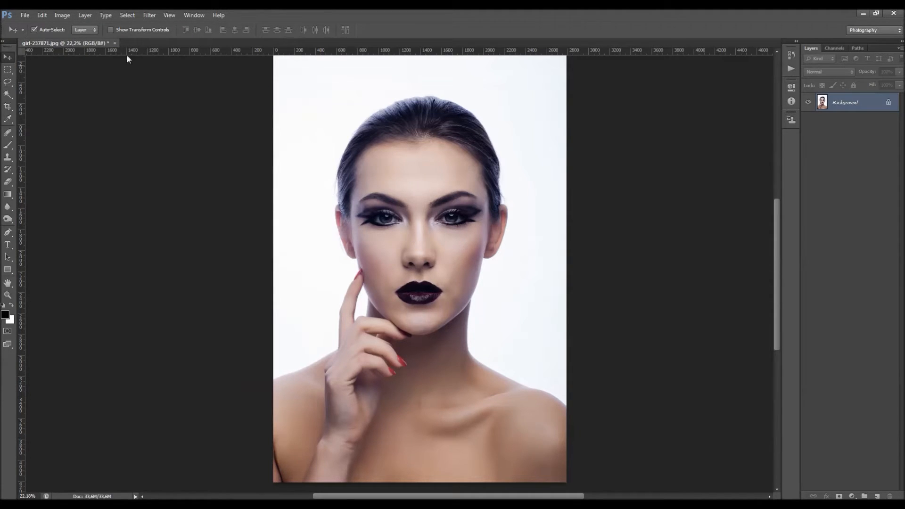
Step: Apply a direct Hue/Saturation adjustment with raised saturation to the Background layer
left_click(65, 15)
mouse_move(74, 45)
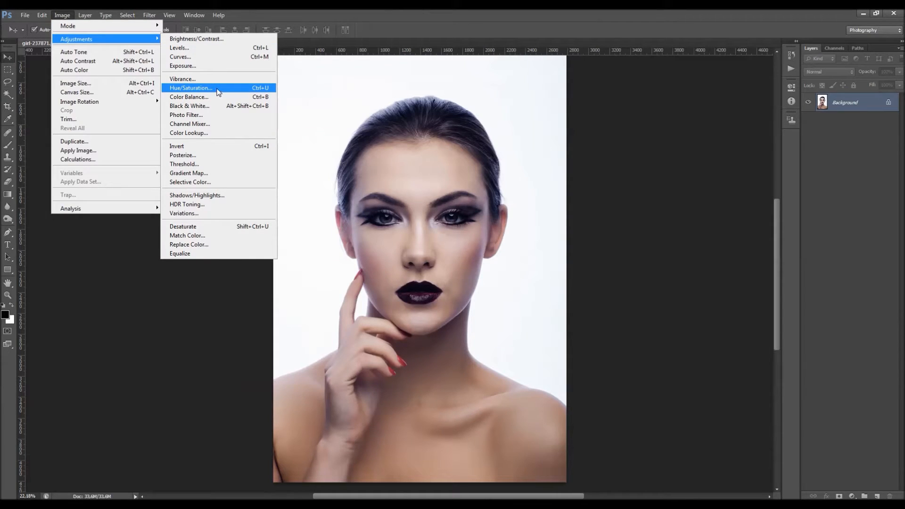
left_click(218, 92)
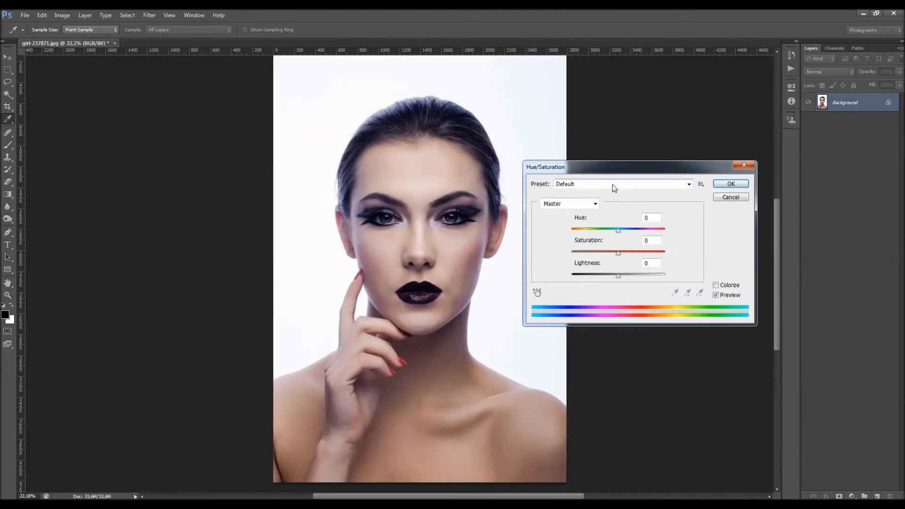
left_click_drag(612, 256, 638, 259)
left_click(733, 185)
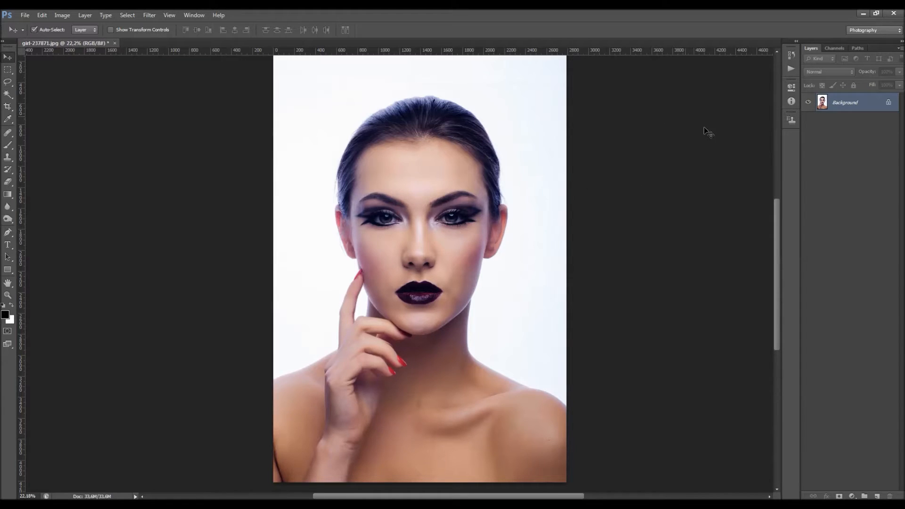
Step: Reopen Hue/Saturation on the Background layer to examine its slider values and cancel without changes
left_click(62, 15)
mouse_move(76, 40)
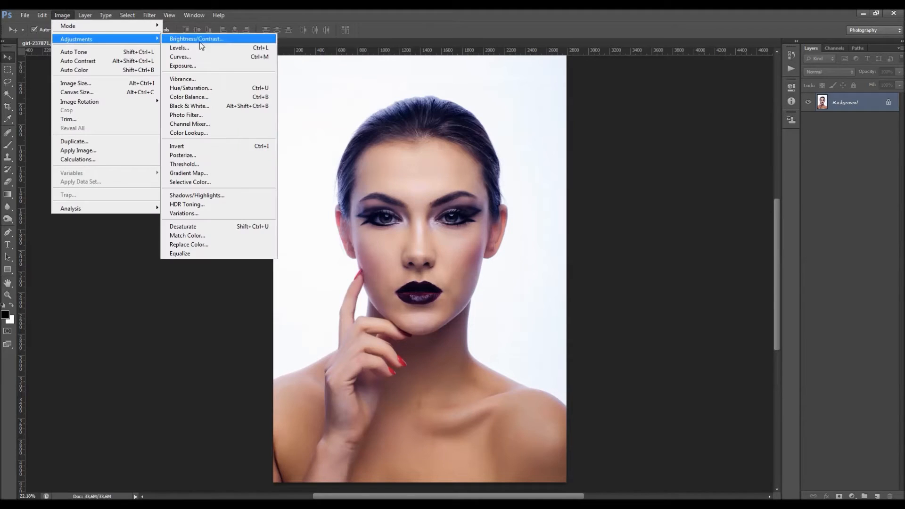
left_click(195, 88)
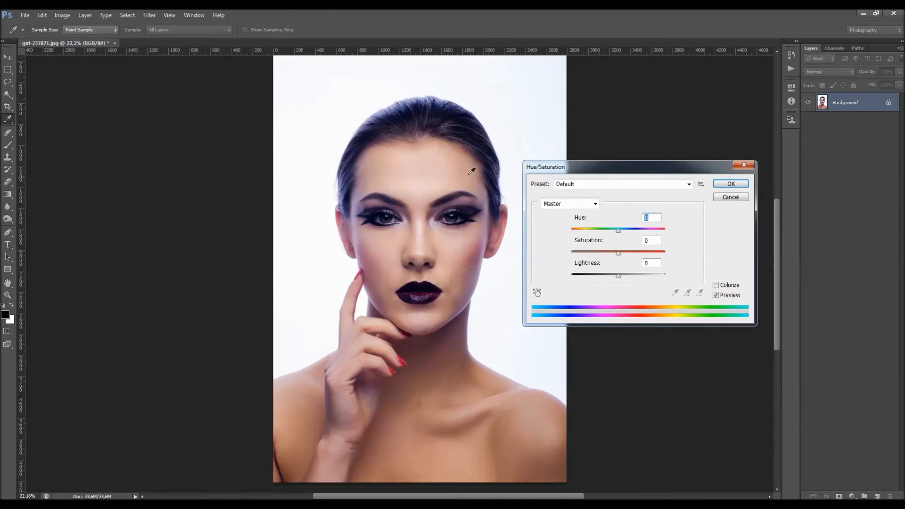
left_click(738, 202)
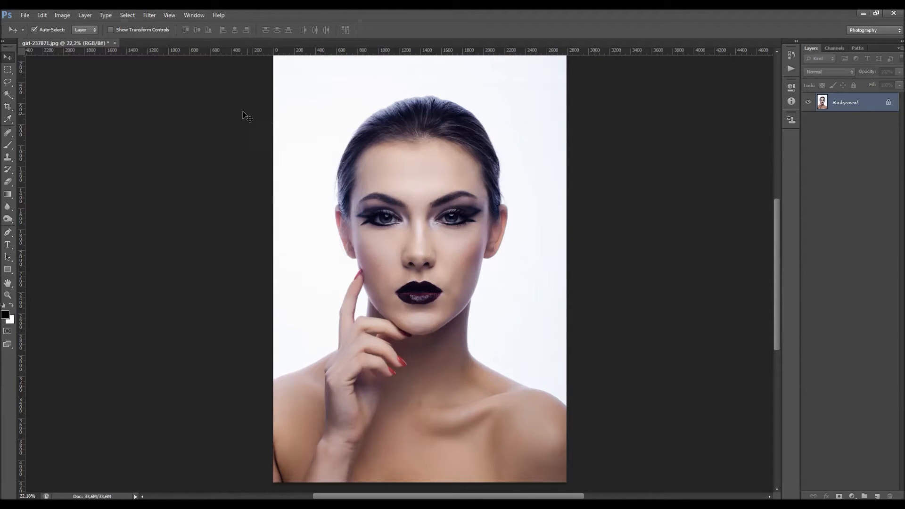
Step: Add a Hue/Saturation adjustment layer above the Background, keeping the default name, Normal mode and 100% opacity
left_click(85, 16)
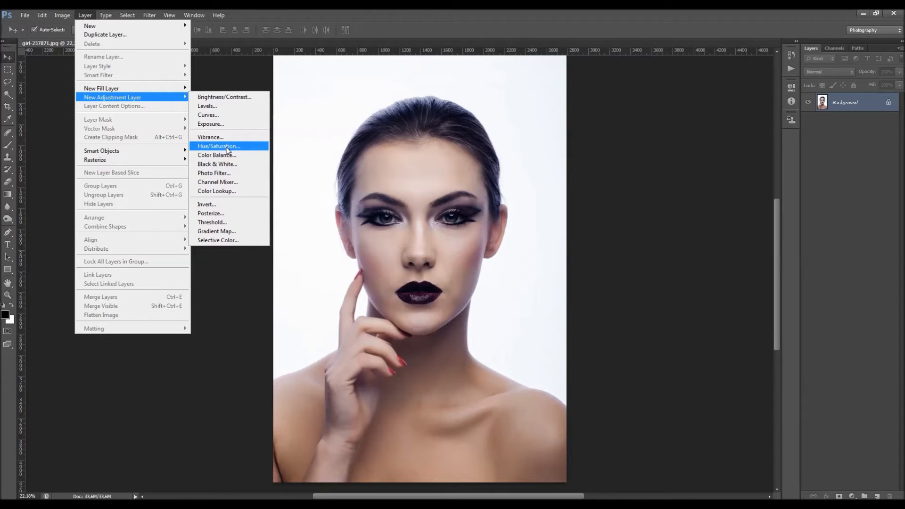
left_click(228, 147)
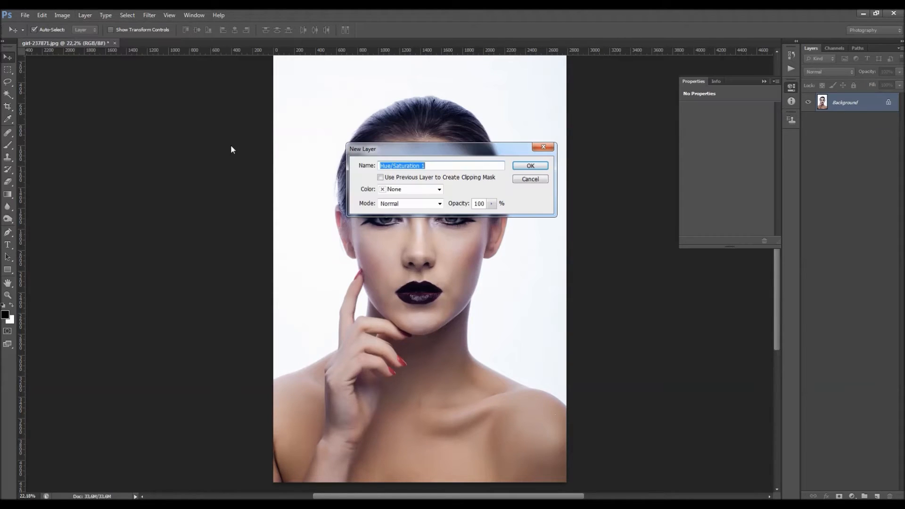
left_click(530, 166)
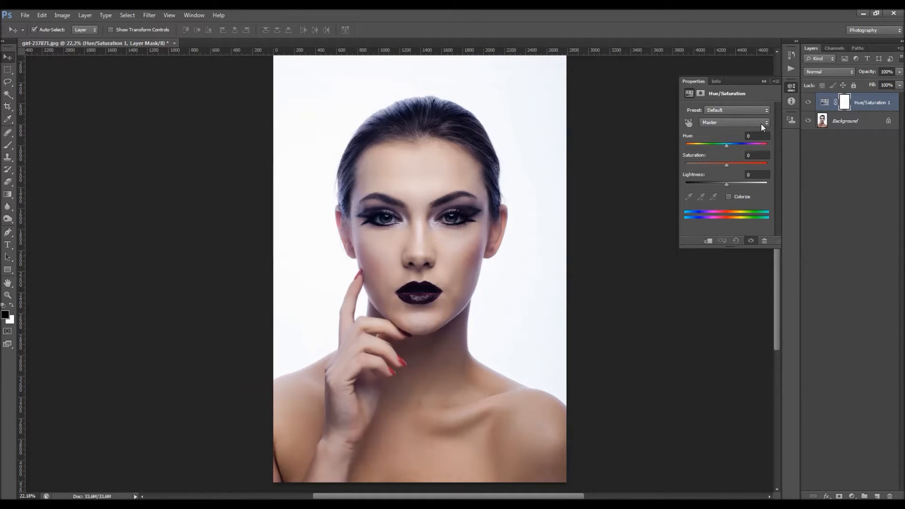
Step: Try the on-image adjustment tool on the forehead skin, including a Reds hue shift of +11, undoing the changes and returning to the Master range
left_click(740, 123)
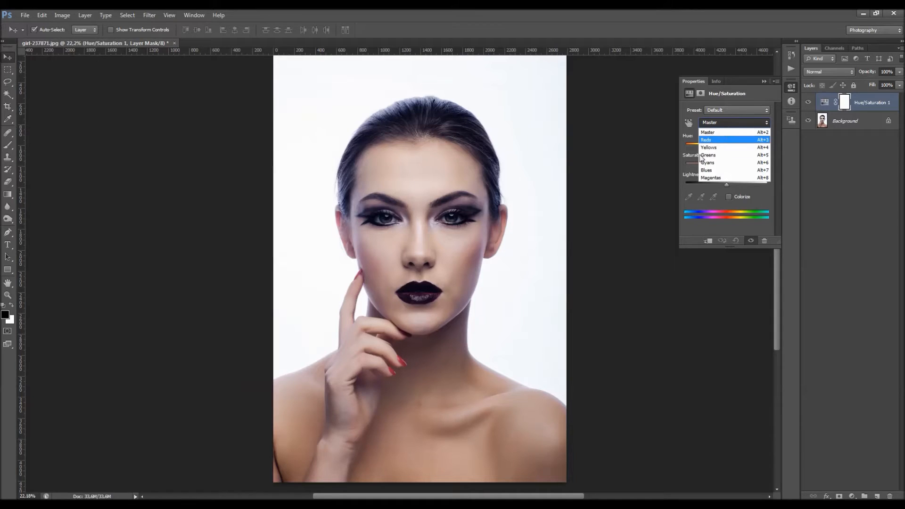
left_click(720, 124)
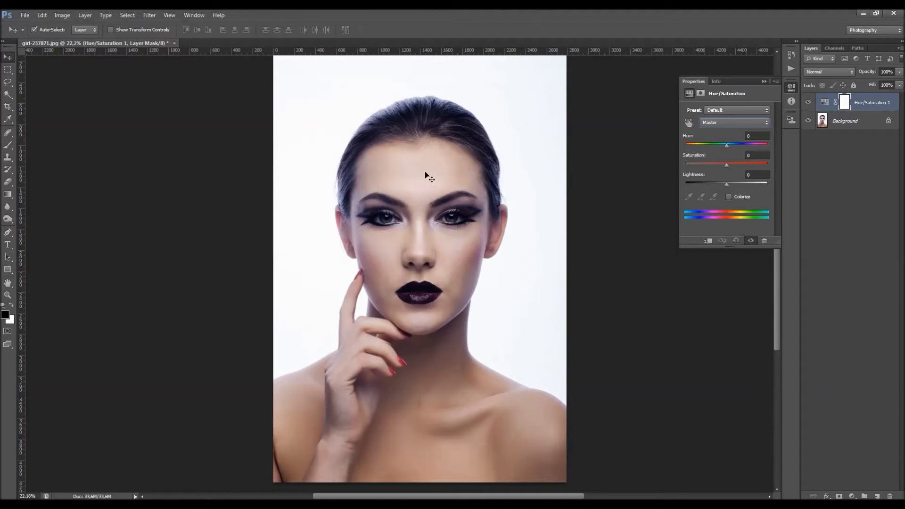
left_click(688, 122)
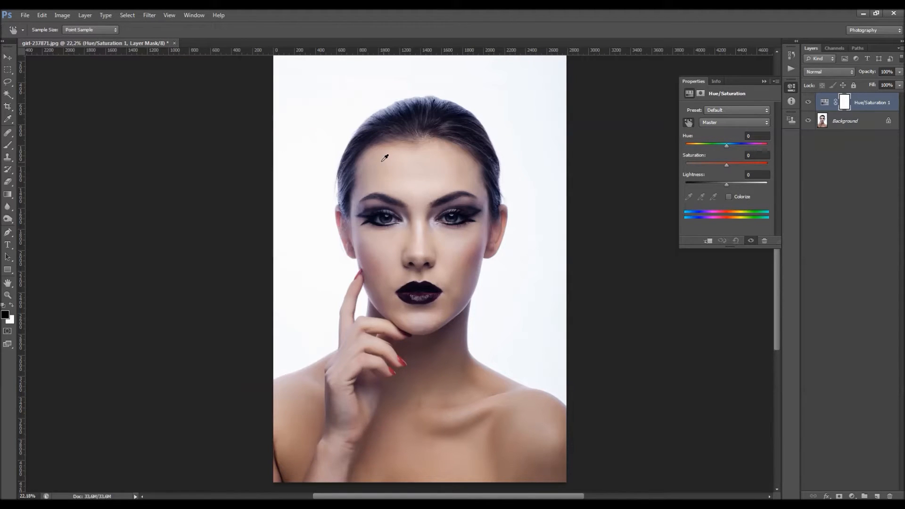
mouse_move(396, 153)
left_mouse_down()
mouse_move(349, 159)
mouse_move(413, 164)
mouse_move(382, 164)
mouse_move(415, 160)
mouse_move(392, 160)
mouse_move(396, 153)
left_mouse_up()
key("ctrl+z")
mouse_move(408, 166)
left_mouse_down()
mouse_move(384, 170)
mouse_move(427, 170)
mouse_move(413, 170)
left_mouse_up()
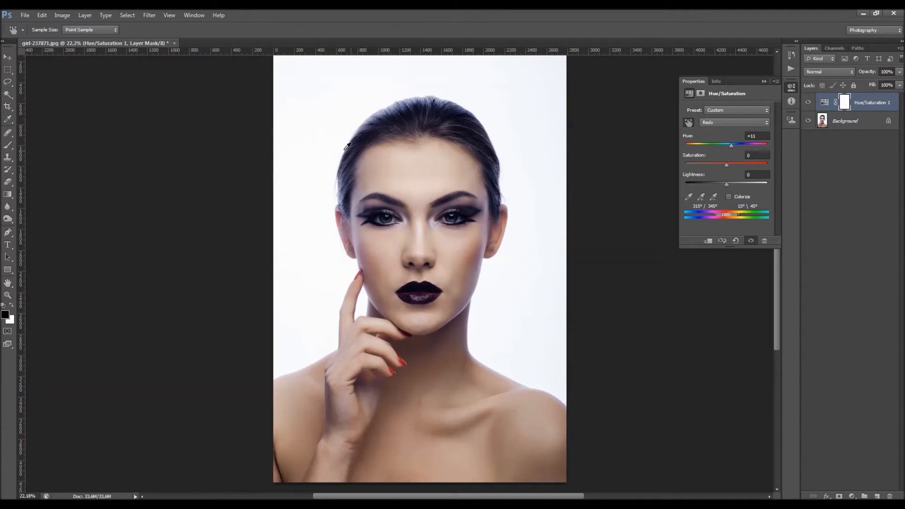
key("ctrl+z")
left_click(688, 122)
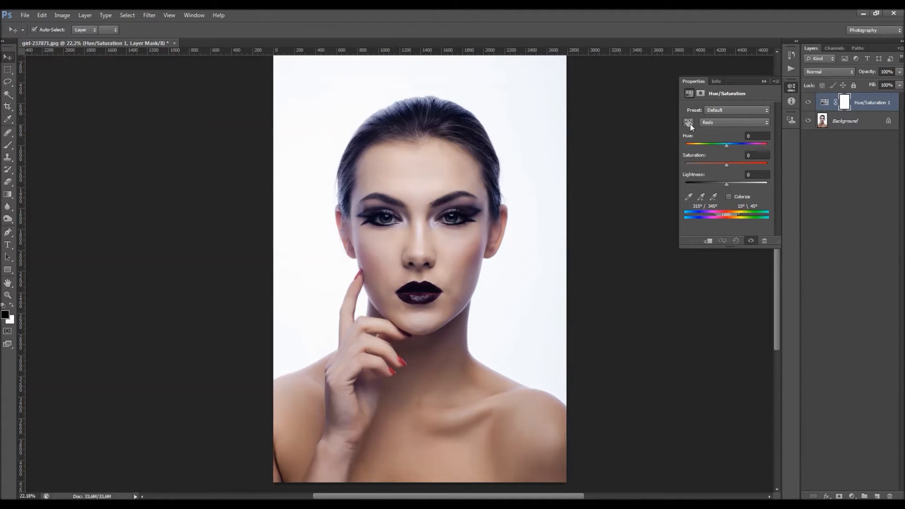
left_click(721, 122)
left_click(720, 129)
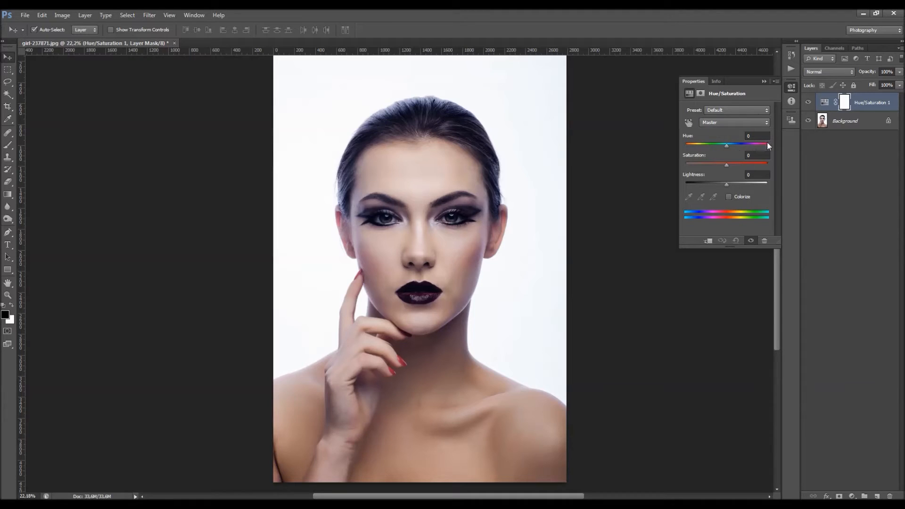
Step: Compare the image with the adjustment layer hidden and shown, and try a positive master hue shift before resetting Hue to 0
left_click(808, 103)
left_click(808, 103)
left_click_drag(727, 146, 745, 149)
left_click(760, 138)
type("0")
Step: Test the master saturation at -100 and +60, set it to +20, and compare with the adjustment layer's visibility toggled
left_click_drag(744, 165, 680, 164)
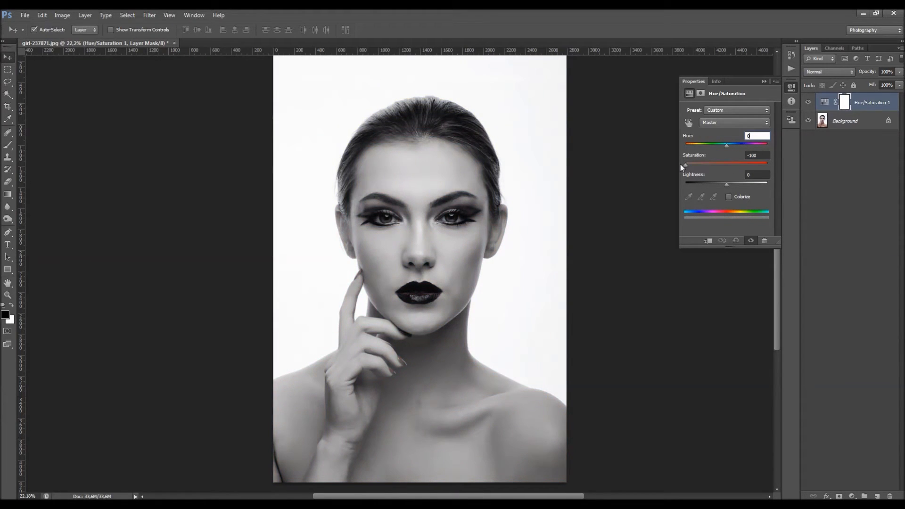
left_click(749, 155)
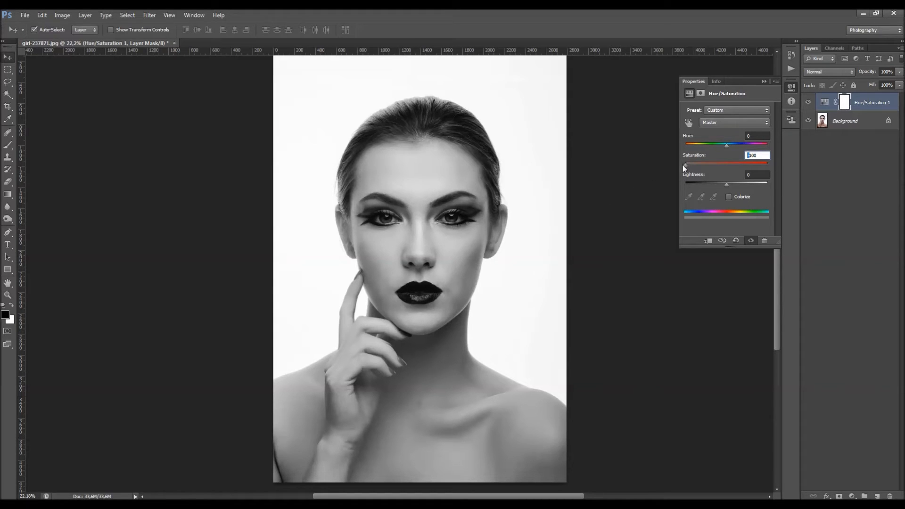
left_click_drag(685, 165, 760, 170)
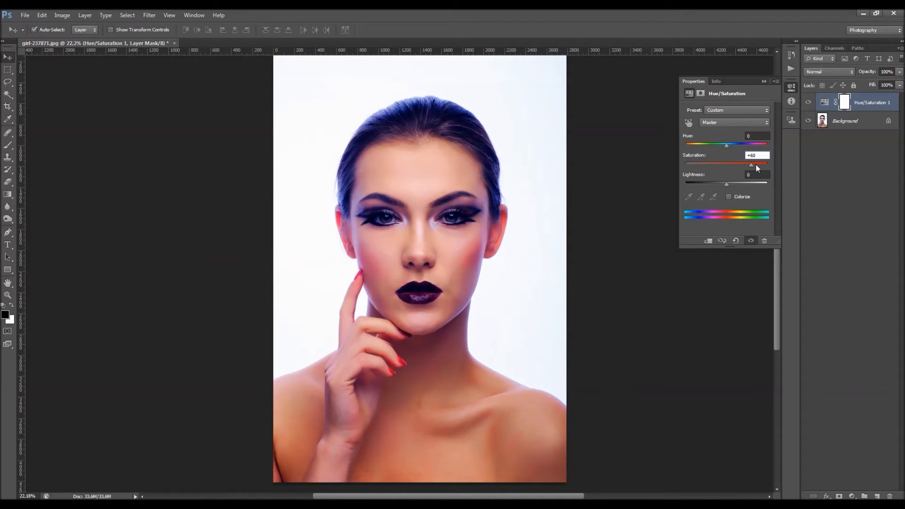
mouse_move(748, 162)
left_mouse_down()
mouse_move(694, 170)
mouse_move(739, 171)
left_mouse_up()
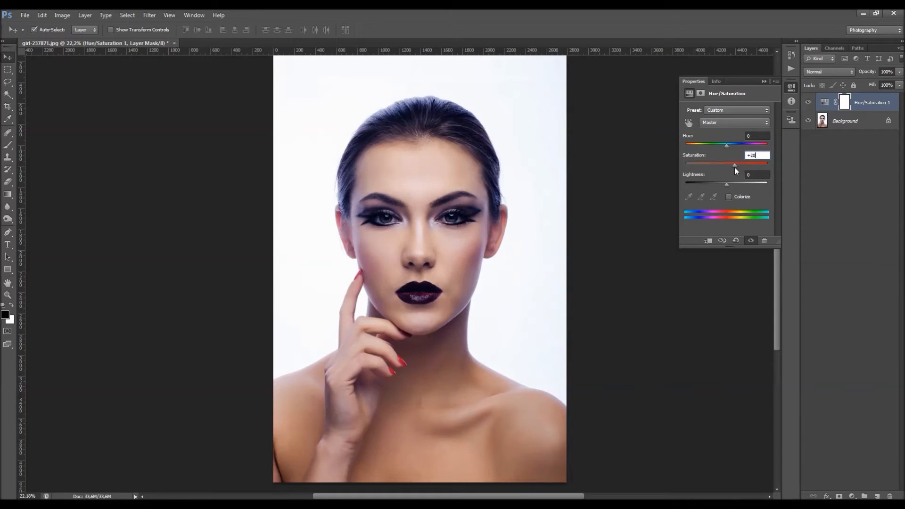
left_click(807, 102)
left_click(807, 102)
Step: Try a master hue shift of +109 on the whole image and reset Hue to 0
left_click_drag(725, 145, 758, 145)
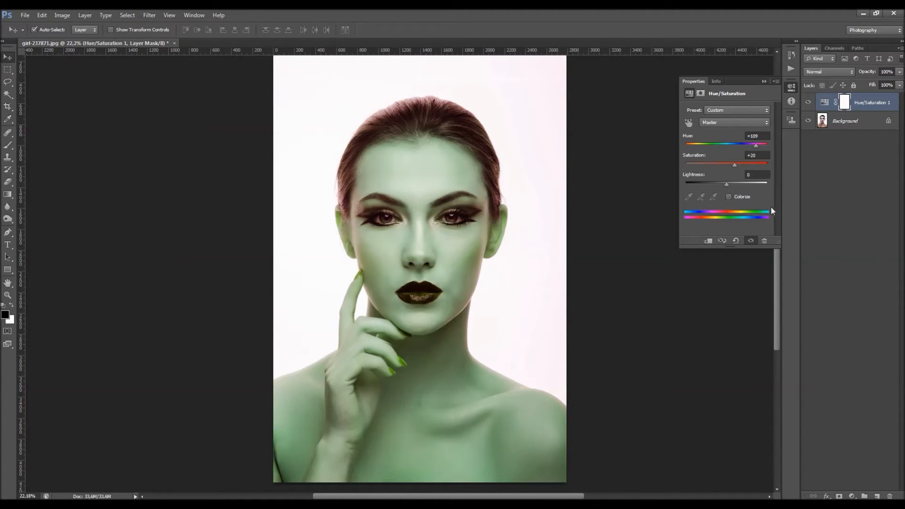
left_click_drag(762, 137, 724, 138)
type("0")
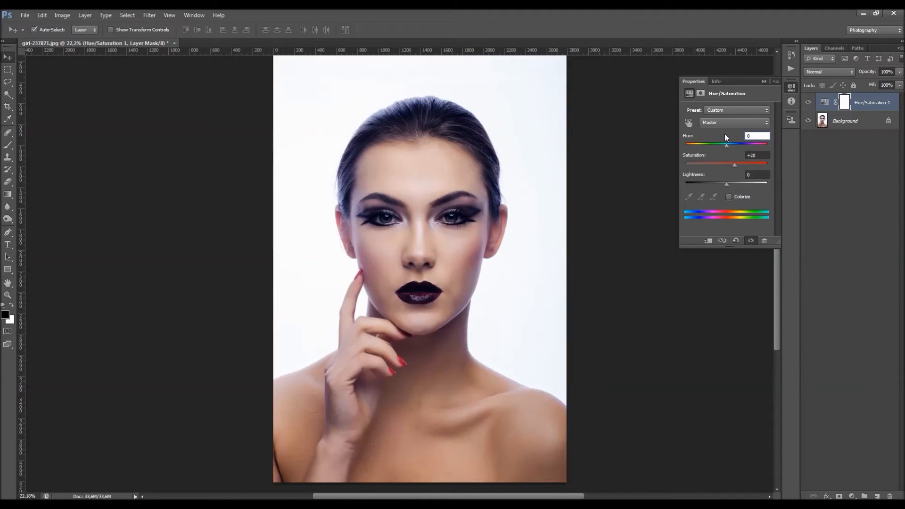
Step: Test the master lightness at -43, +72, +100 and -100, and reset it to 0
left_click_drag(724, 185, 706, 199)
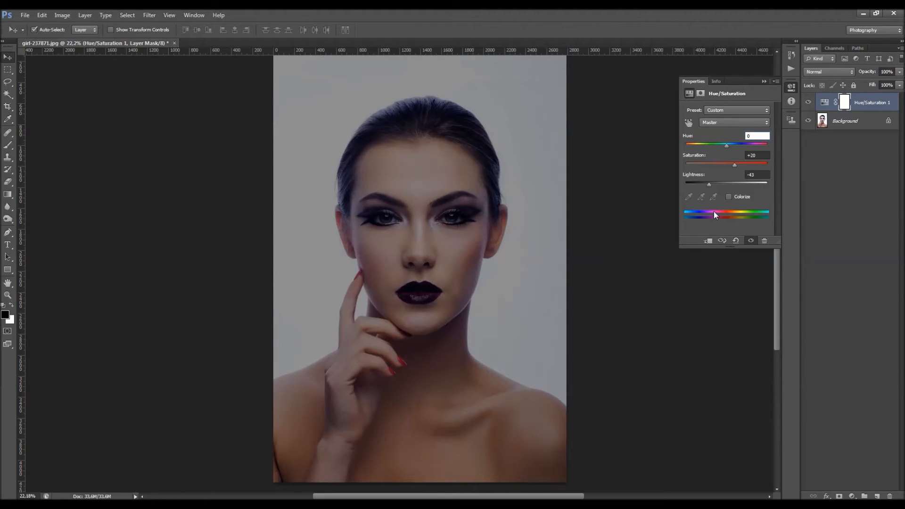
left_click_drag(709, 188, 755, 188)
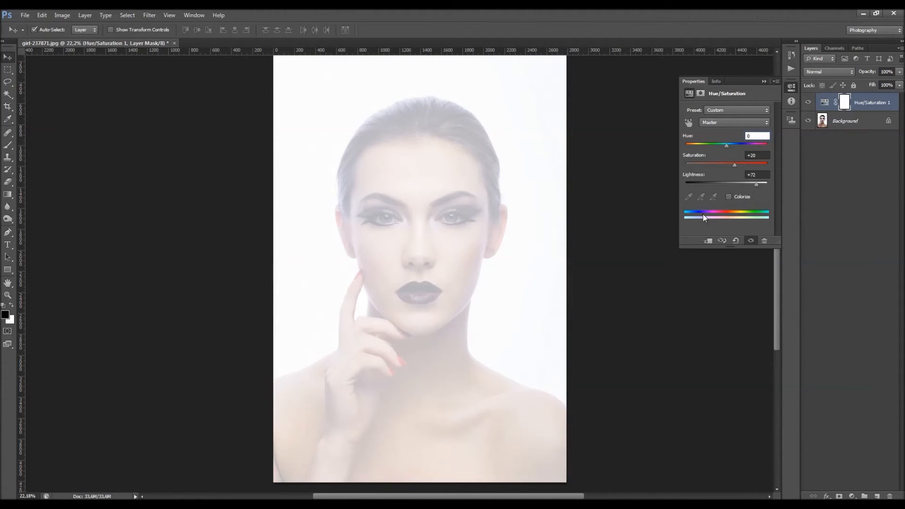
left_click_drag(751, 185, 779, 182)
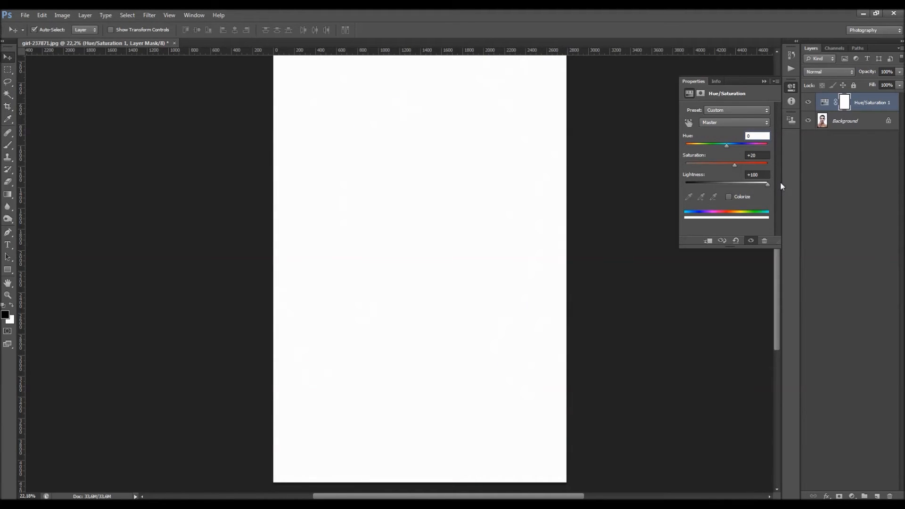
left_click_drag(779, 182, 513, 194)
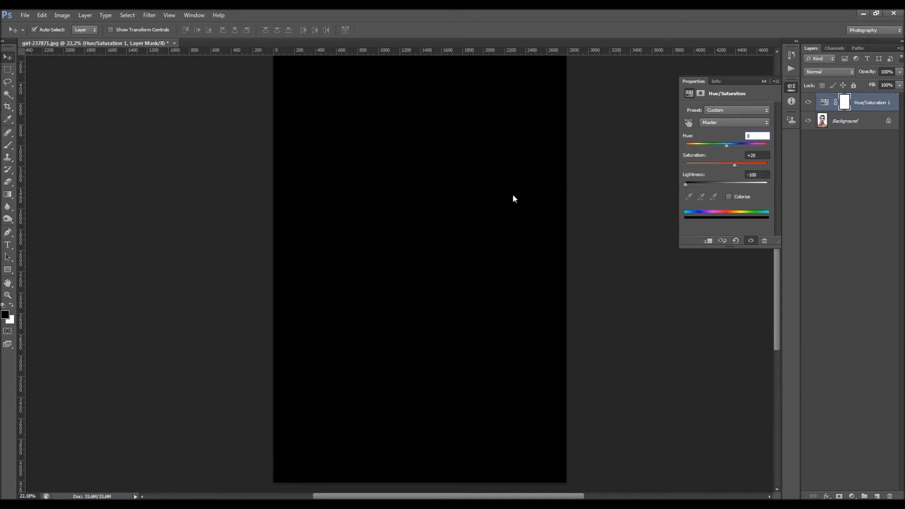
left_click_drag(676, 195, 717, 184)
type("0")
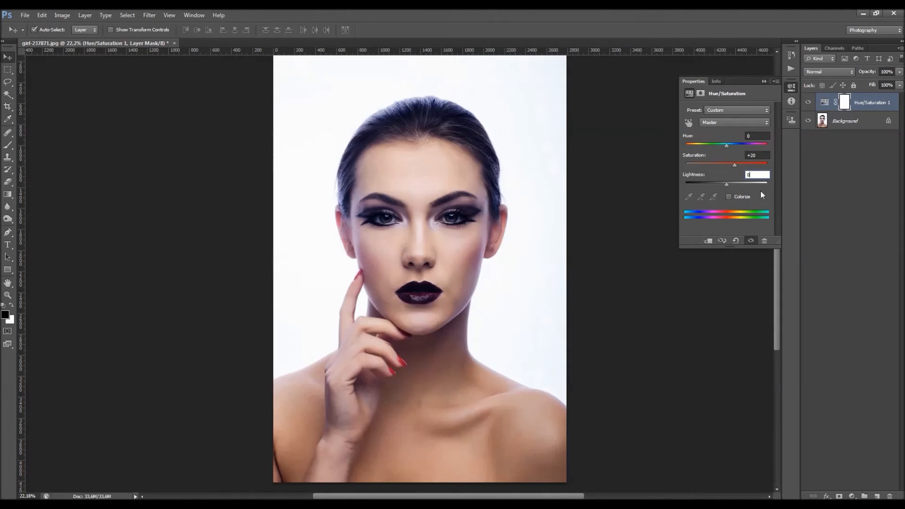
Step: Try the Colorize option with different saturation and hue values, and turn Colorize off again
left_click(734, 196)
left_click(734, 196)
left_click(734, 196)
left_click(734, 197)
left_click(734, 197)
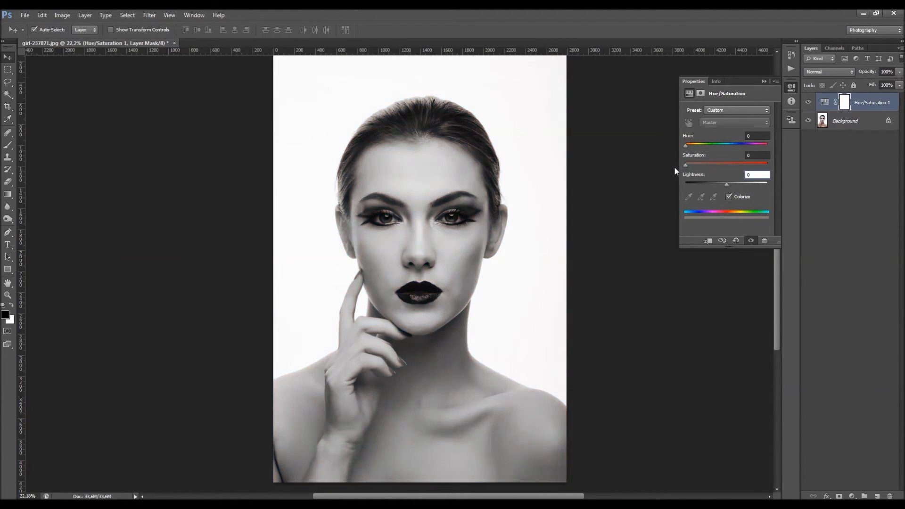
mouse_move(685, 165)
left_mouse_down()
mouse_move(763, 165)
mouse_move(671, 182)
mouse_move(776, 163)
mouse_move(688, 177)
left_mouse_up()
left_click(725, 163)
left_click_drag(752, 145, 733, 146)
left_click(727, 199)
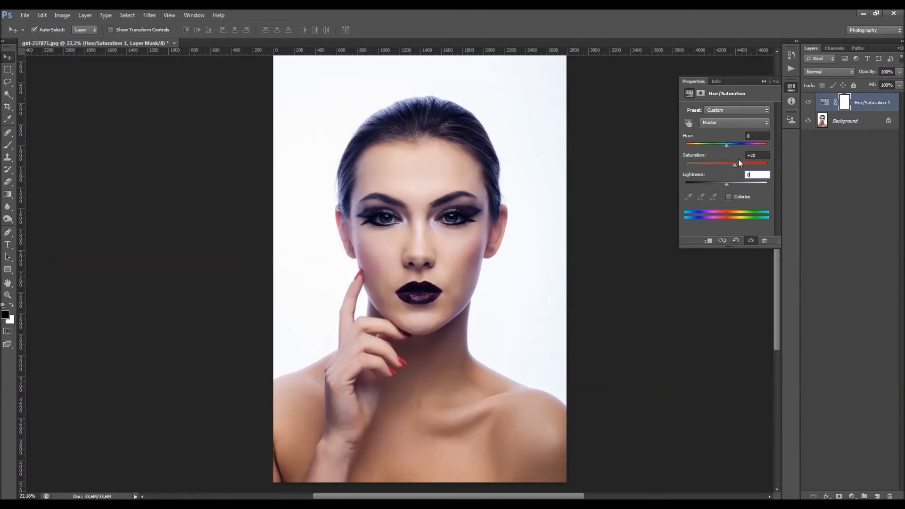
Step: Set the adjustment layer's master saturation to +30, compare before and after, and collapse its properties
double_click(752, 155)
type("30")
key("Return")
left_click(808, 102)
left_click(808, 103)
left_click(764, 81)
Step: Duplicate the Background layer as Background copy
left_click(853, 121)
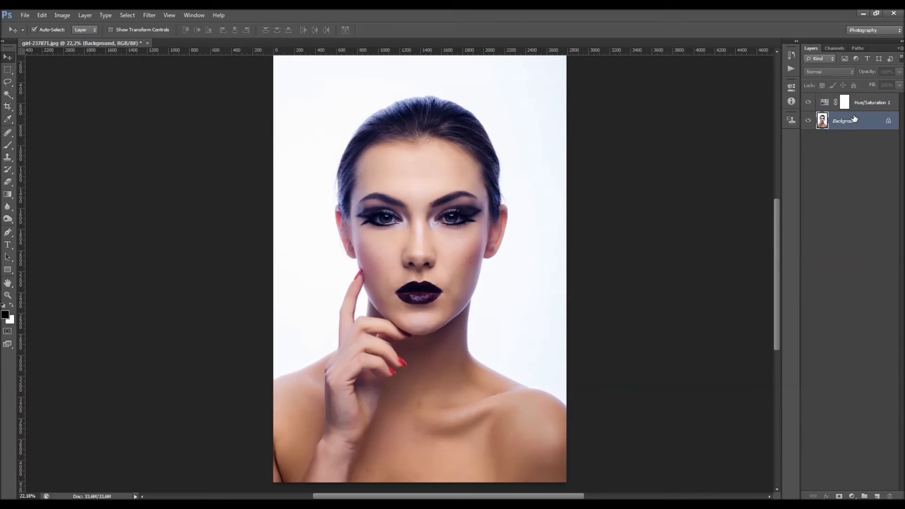
right_click(853, 123)
left_click(856, 145)
left_click(535, 163)
Step: Group the Hue/Saturation 1 and Background copy layers and name the group Hue/Saturation
left_click(874, 104, "shift")
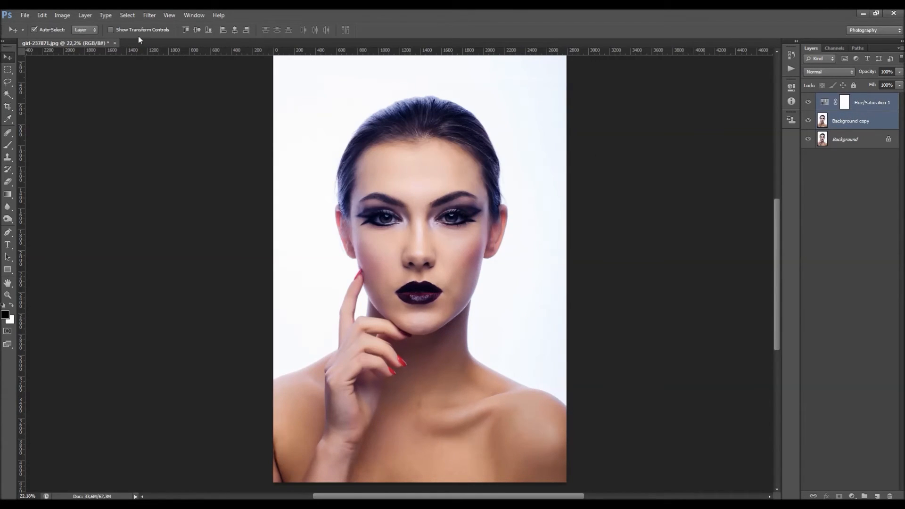
left_click(84, 15)
mouse_move(90, 26)
left_click(263, 53)
left_click(400, 122)
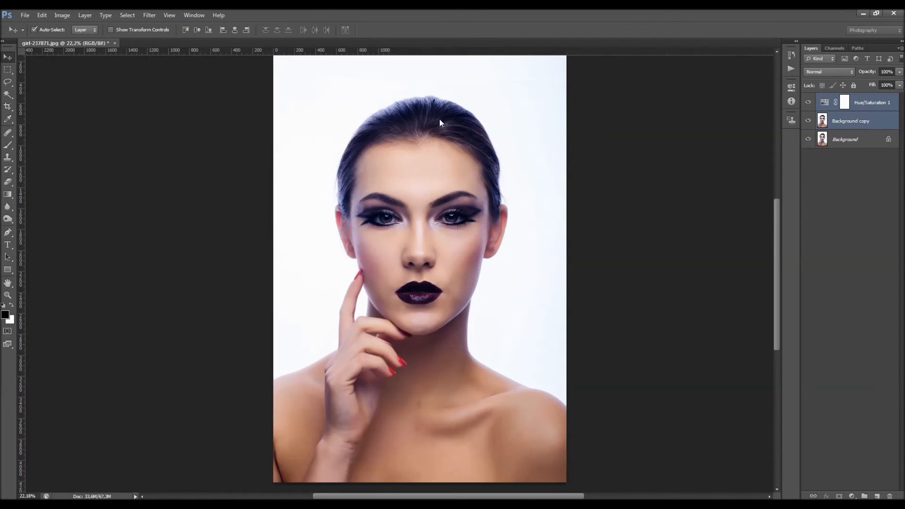
double_click(845, 99)
type("Hue/Saturation")
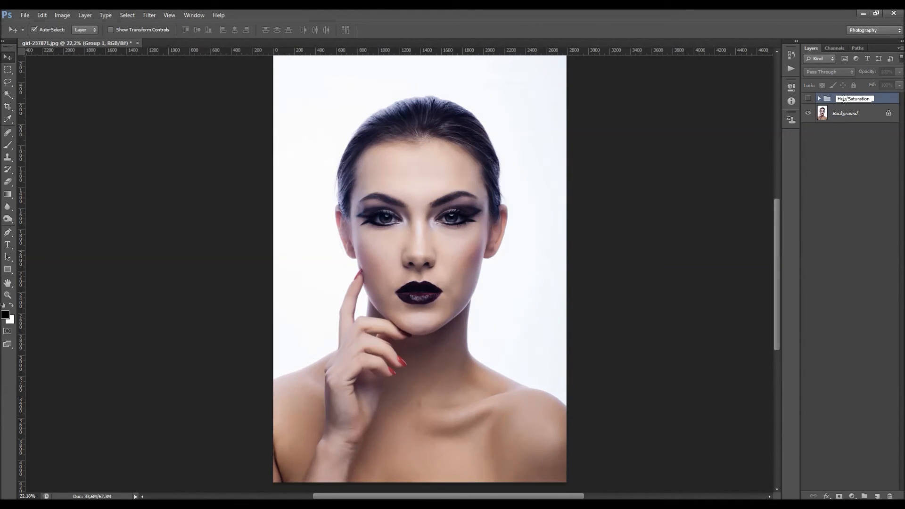
key("Return")
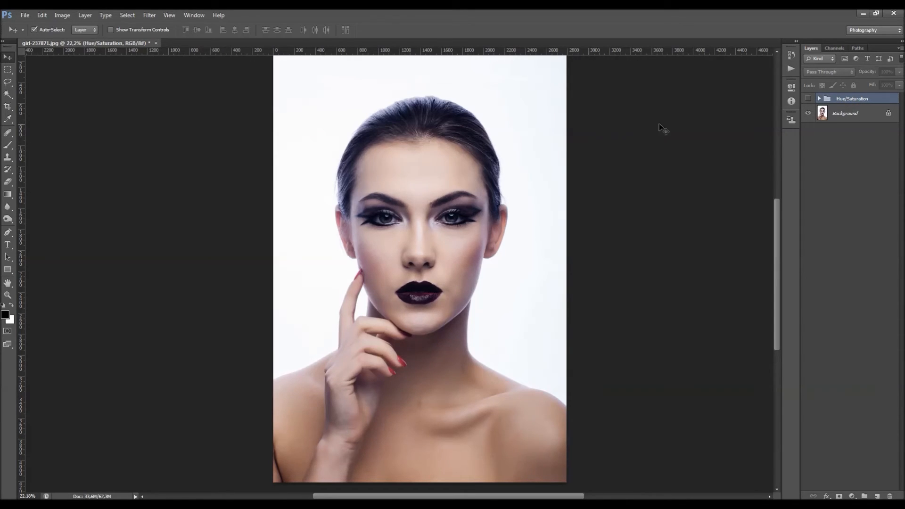
Step: Duplicate the Background layer as Background copy 2
left_click(858, 115)
right_click(862, 114)
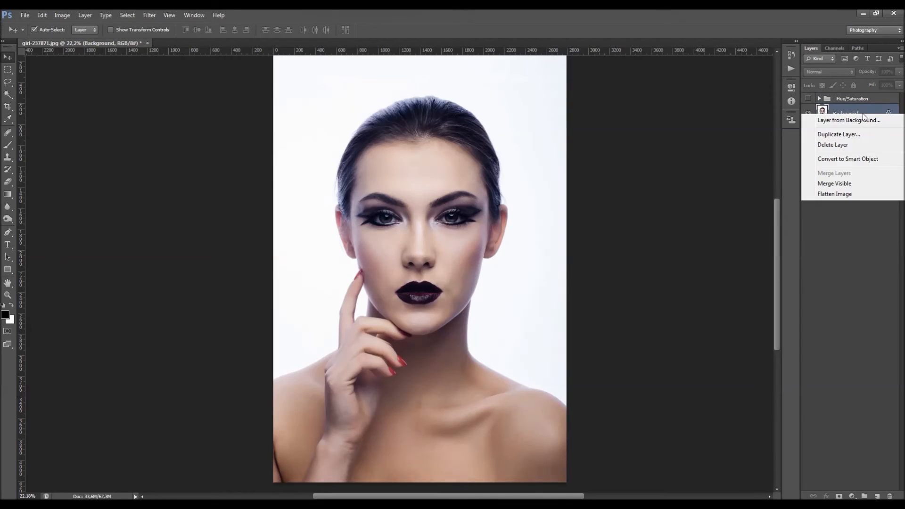
left_click(848, 134)
left_click(522, 167)
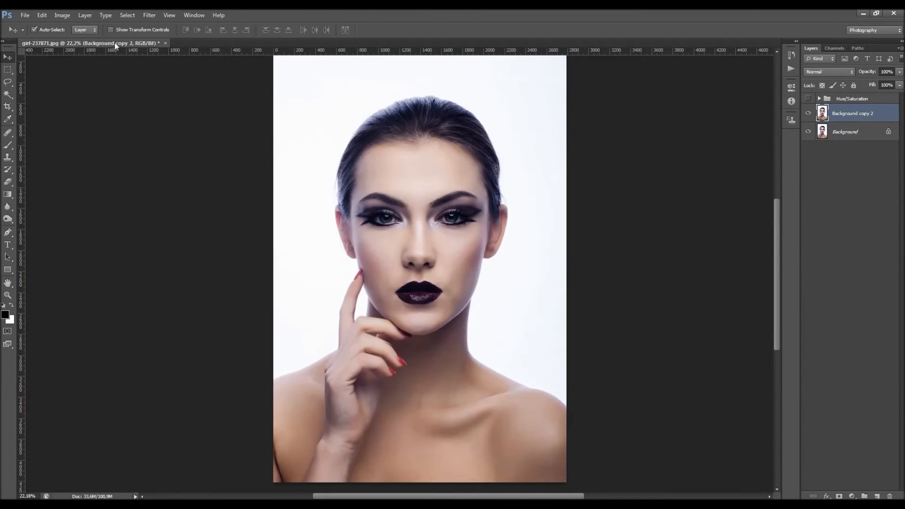
Step: Add a Vibrance adjustment layer above Background copy 2
left_click(89, 16)
mouse_move(154, 97)
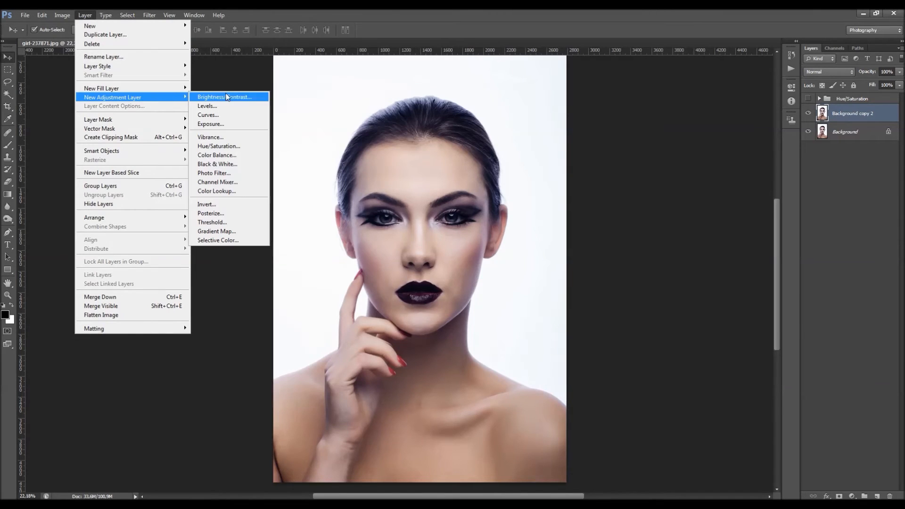
left_click(222, 137)
left_click(531, 169)
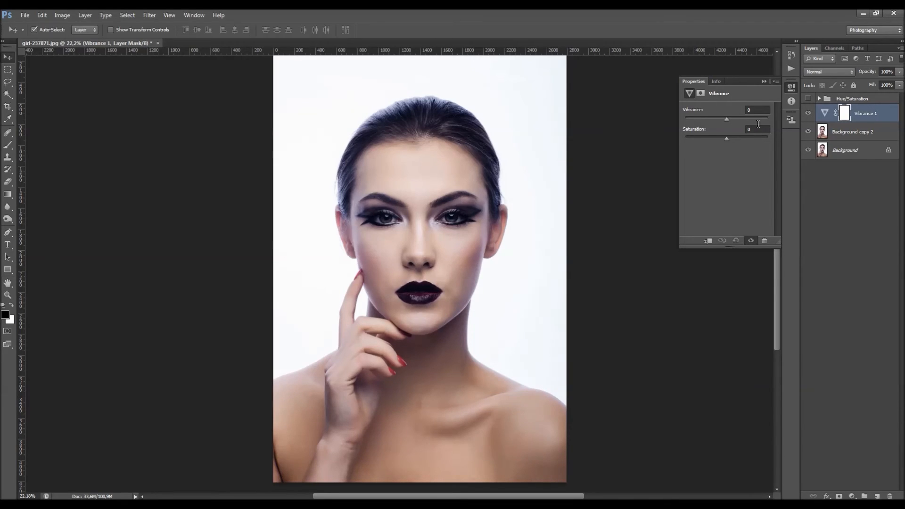
Step: Try different vibrance values on the Vibrance adjustment and reset vibrance to 0
left_click_drag(702, 120, 745, 117)
type("0")
key("Return")
Step: Test stronger saturation on the Vibrance adjustment, reset it, and set the saturation to +50
left_click_drag(746, 139, 802, 158)
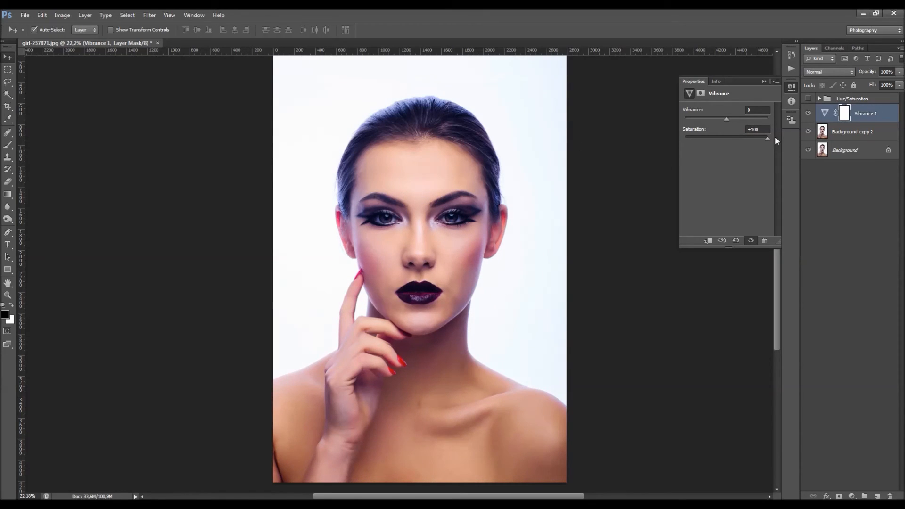
left_click(755, 130)
key("Return")
left_click(757, 129)
type("50")
key("Return")
Step: Group the Vibrance 1 and Background copy 2 layers into a new group named Vibrance
left_click(857, 133, "shift")
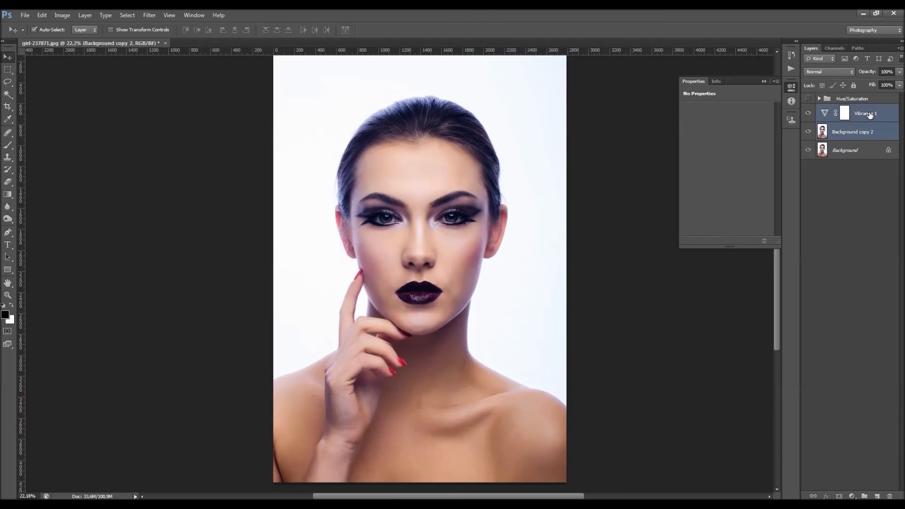
left_click(85, 14)
mouse_move(101, 23)
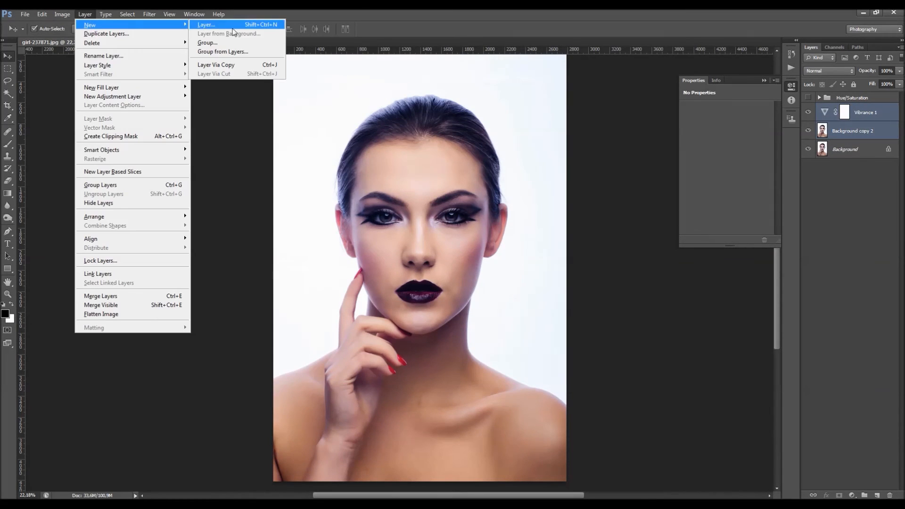
left_click(231, 51)
type("Vibrance")
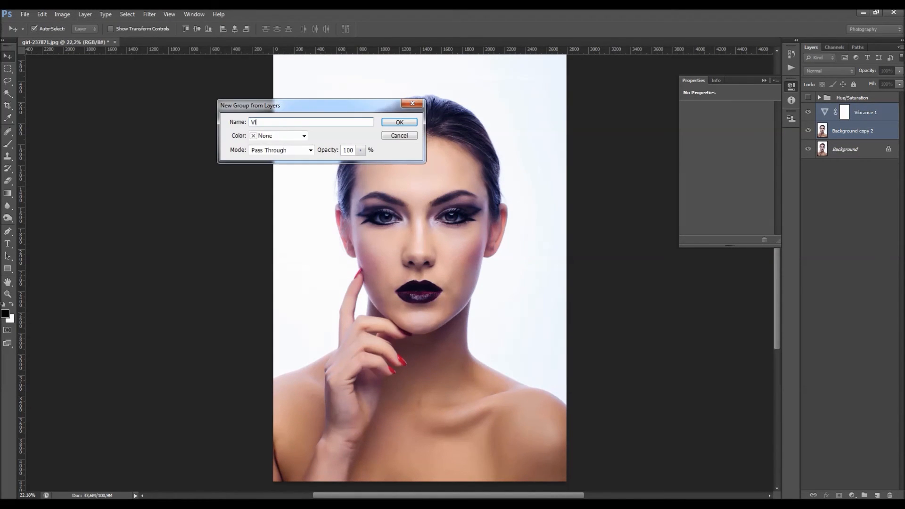
key("Return")
Step: Hide the Vibrance group and set the saturation of the adjustment inside the Hue/Saturation group to +50
left_click(807, 109)
left_click(819, 97)
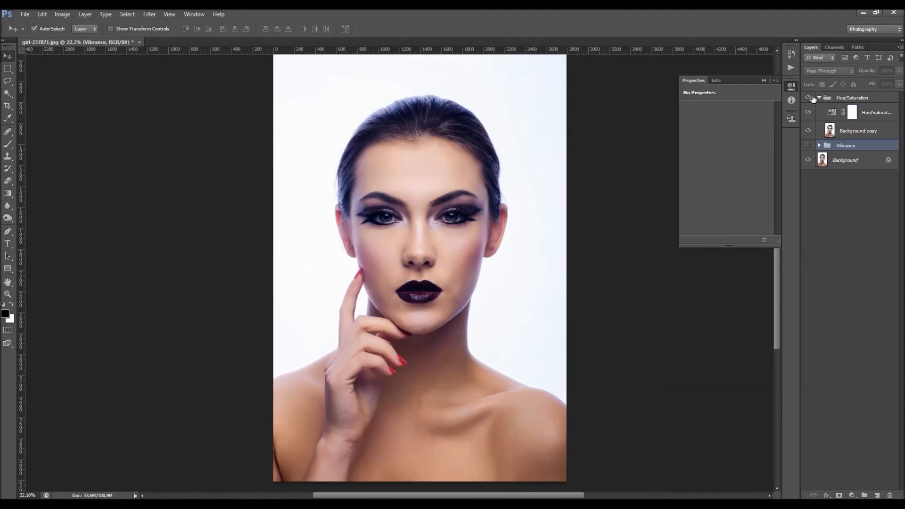
left_click(830, 112)
left_click(751, 150)
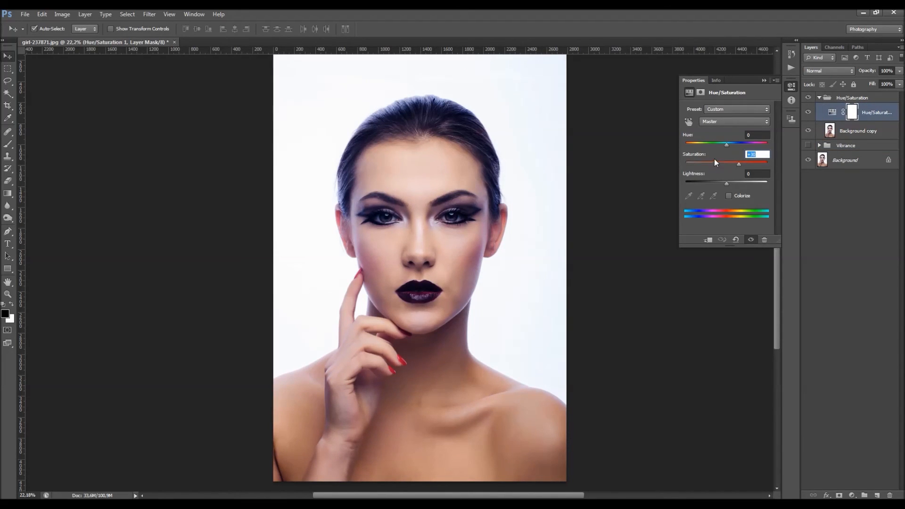
type("50")
Step: Show the Vibrance group and toggle the collapsed Hue/Saturation group's visibility to compare the two saturation effects
left_click(808, 98)
left_click(808, 98)
left_click(808, 145)
left_click(819, 98)
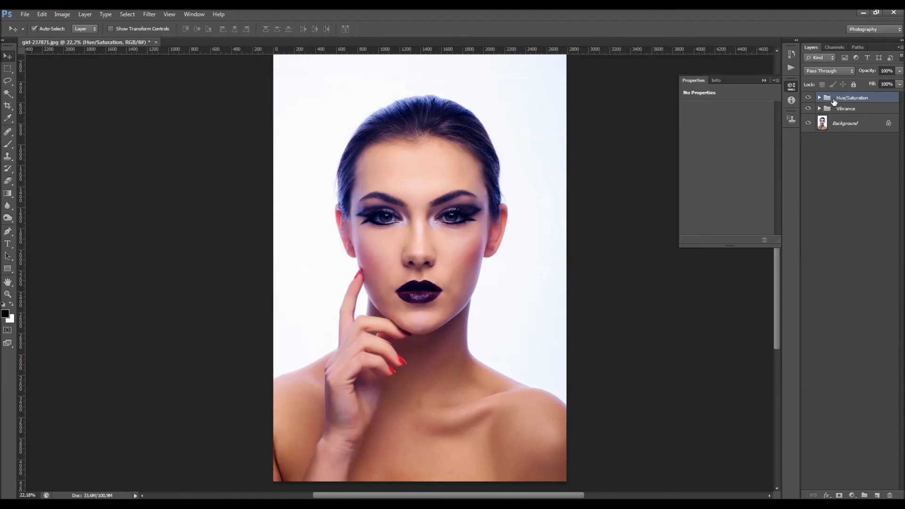
left_click(808, 97)
left_click(808, 97)
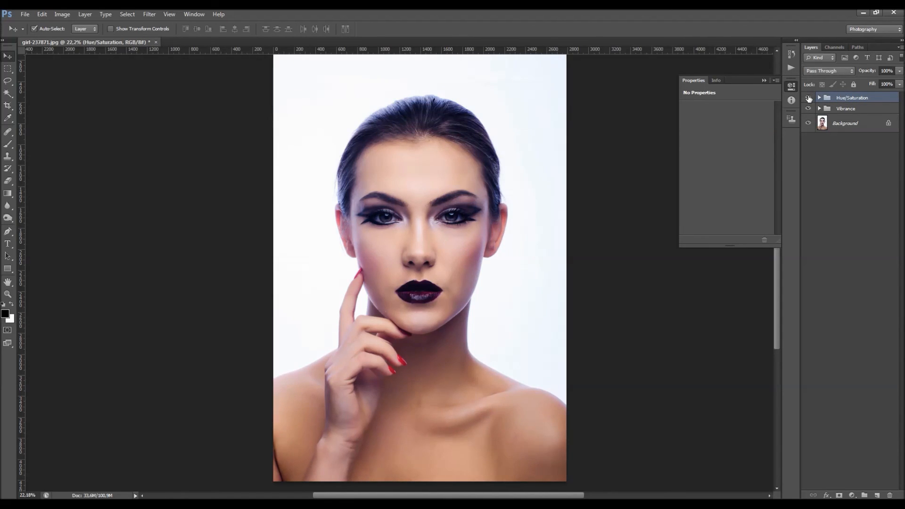
Step: Set the saturation of the Vibrance 1 adjustment layer to +100 and collapse its properties
left_click(819, 108)
left_click(832, 124)
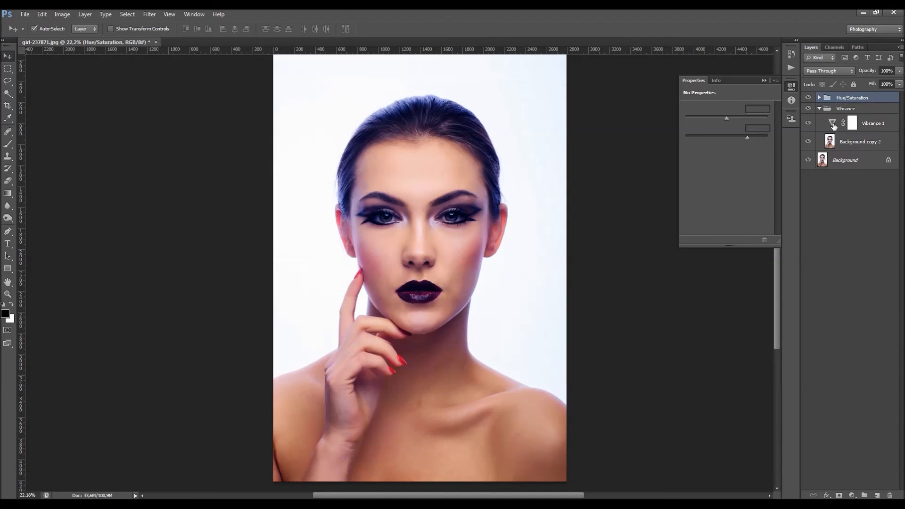
left_click(763, 80)
Step: Hide the Hue/Saturation group and toggle the Vibrance group's visibility to compare the portrait before and after
left_click(808, 97)
left_click(819, 108)
left_click(808, 109)
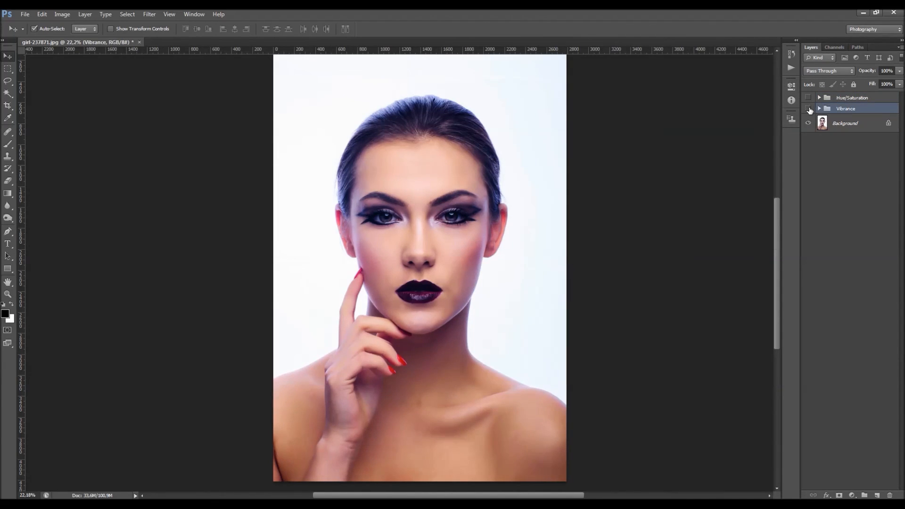
left_click(808, 109)
Step: Show the Hue/Saturation group and raise its adjustment layer's master saturation to the maximum
left_click(808, 97)
left_click(818, 97)
double_click(832, 112)
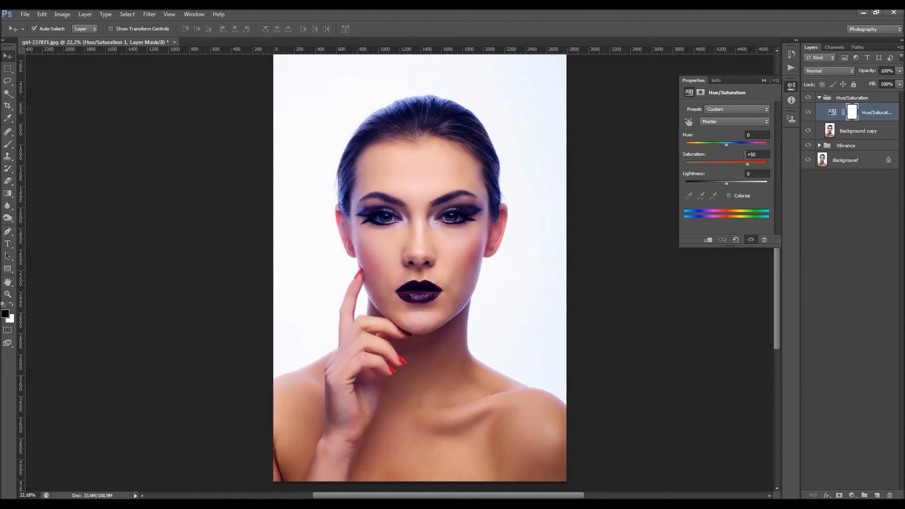
left_click_drag(748, 164, 803, 168)
left_click(764, 80)
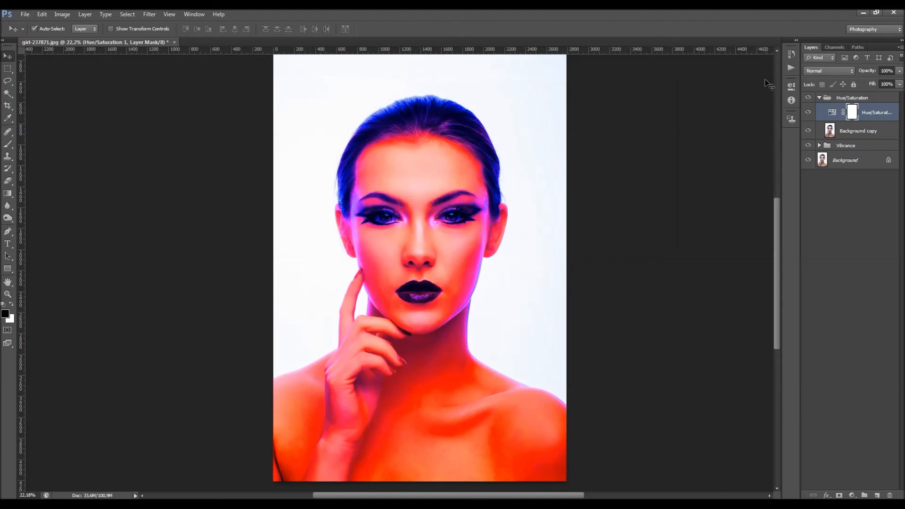
left_click(819, 97)
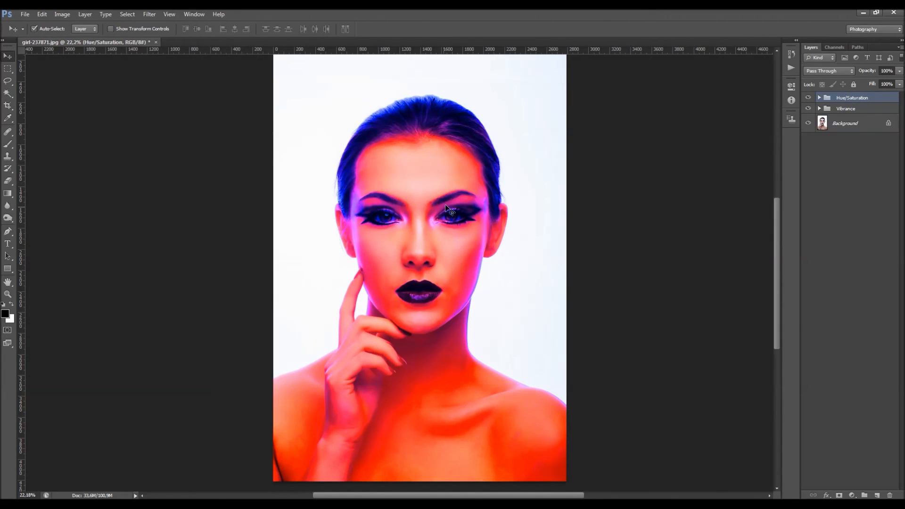
Step: Toggle the Hue/Saturation group's visibility to compare its maximum saturation with that of the Vibrance group
left_click(809, 97)
left_click(826, 108)
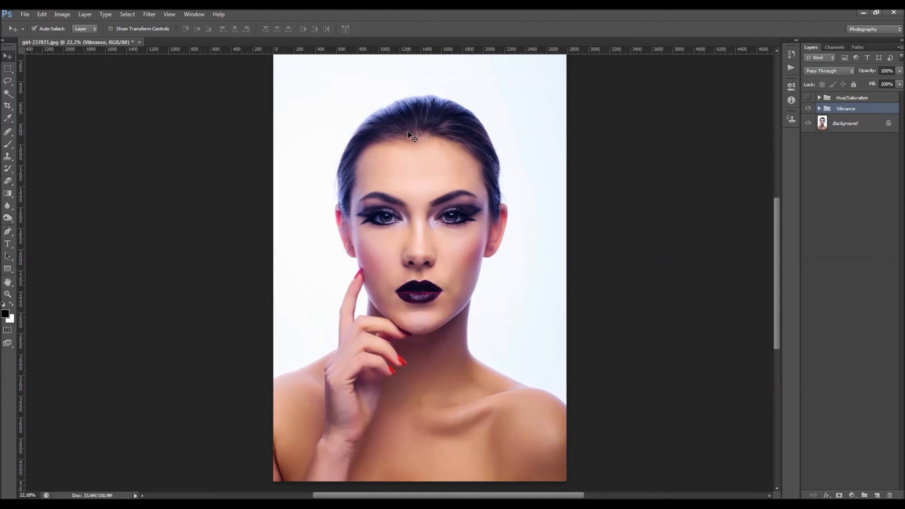
left_click(851, 98)
left_click(809, 98)
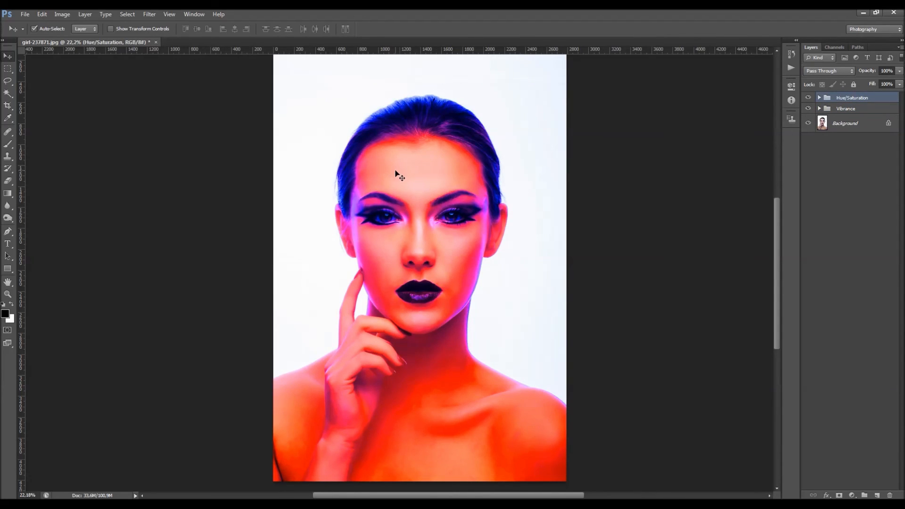
Step: Delete the Hue/Saturation group together with its contents
left_click(819, 98)
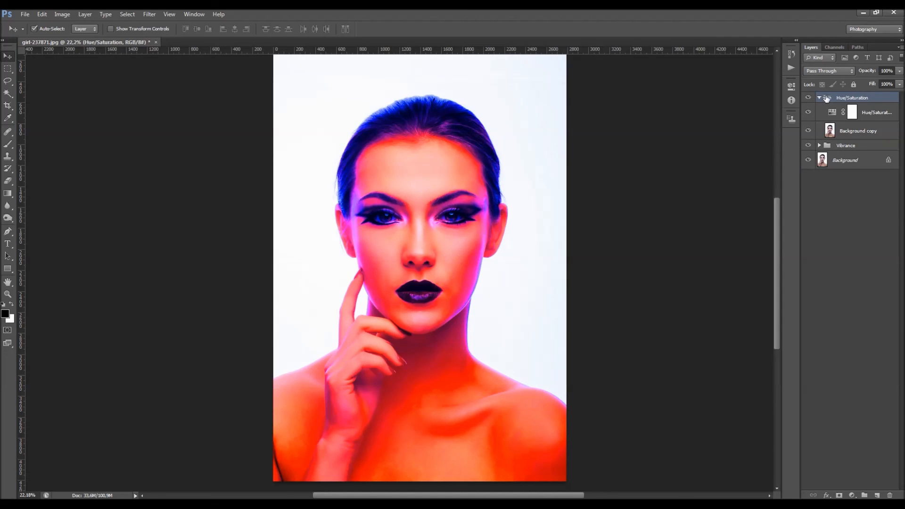
left_click(819, 98)
key("Delete")
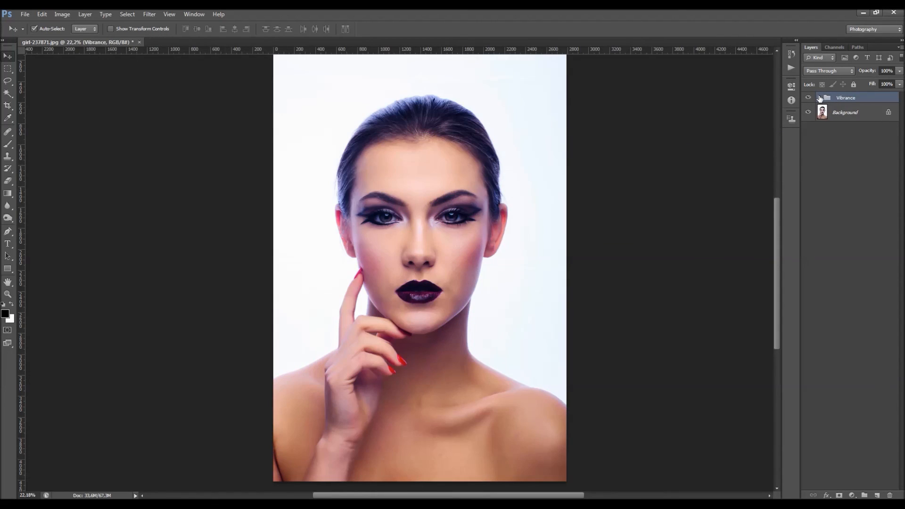
Step: Try fully reduced saturation on the Vibrance 1 adjustment, and settle on moderately raised saturation and vibrance
left_click(819, 98)
double_click(833, 113)
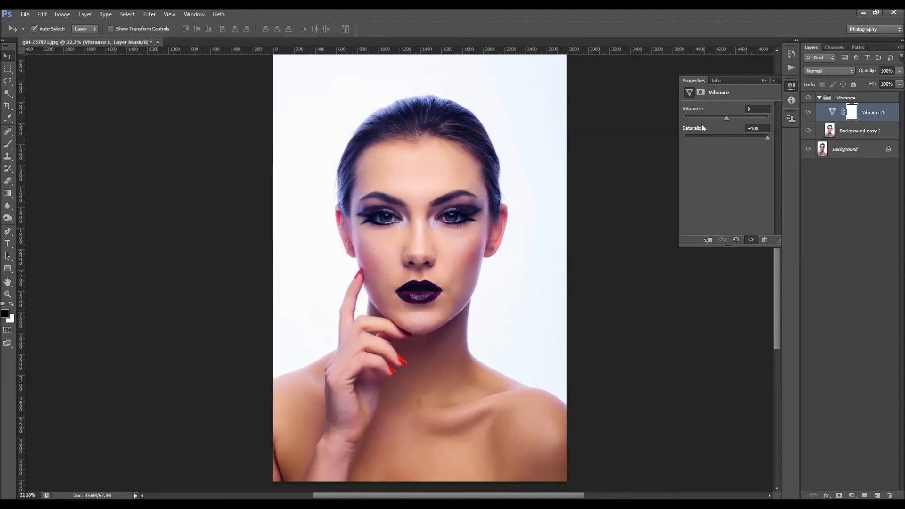
left_click_drag(739, 138, 684, 141)
left_click_drag(740, 145, 741, 144)
left_click_drag(726, 119, 735, 117)
Step: Compare the portrait with and without the Vibrance group, and collapse the group and the properties
left_click(827, 101)
left_click(819, 97)
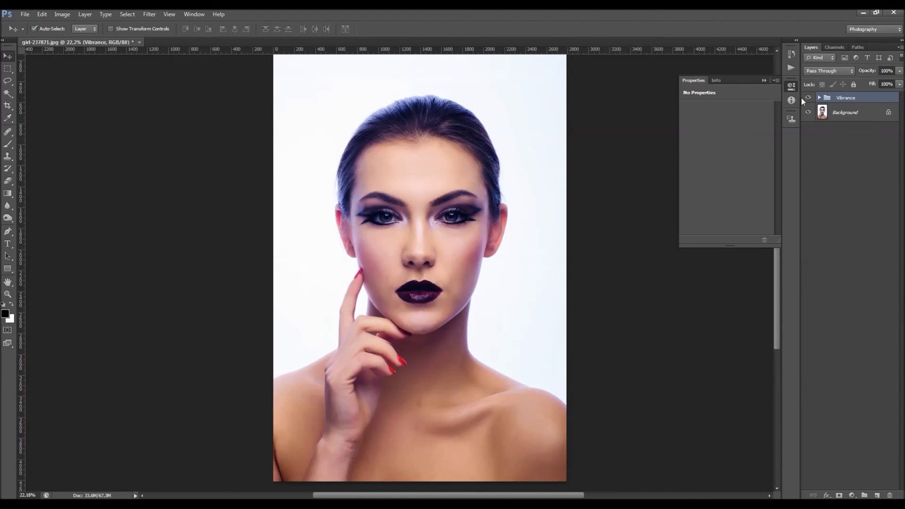
left_click(807, 98)
left_click(765, 80)
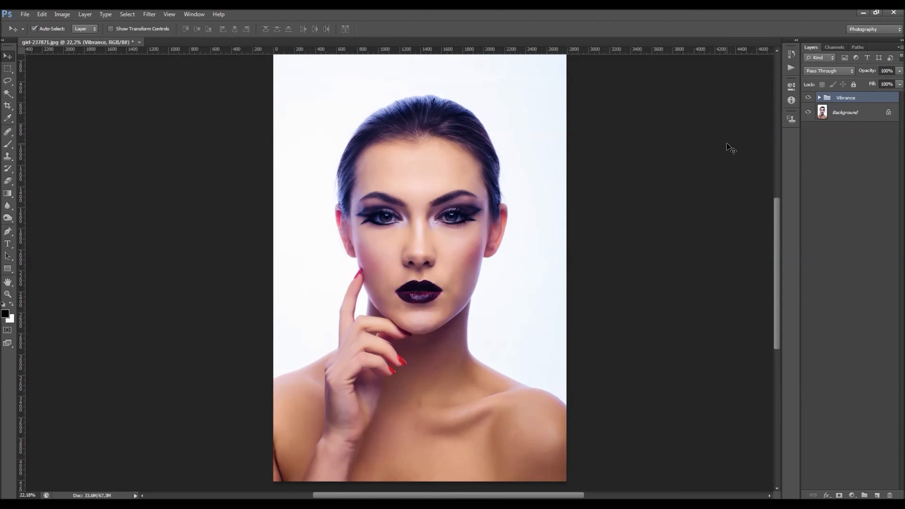